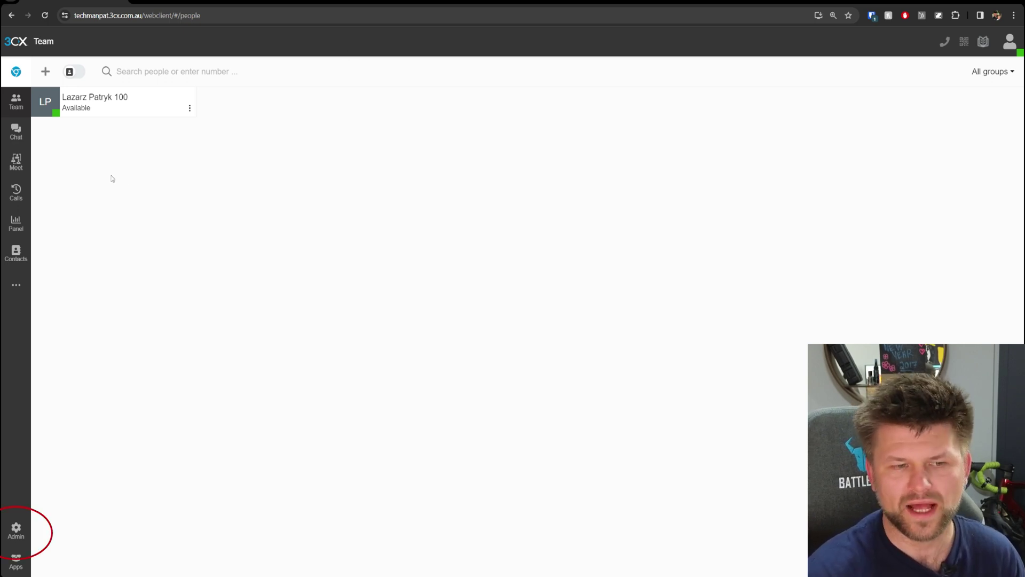
- Open the Microsoft 365 integration under Settings in the management console and start provisioning access
click(19, 529)
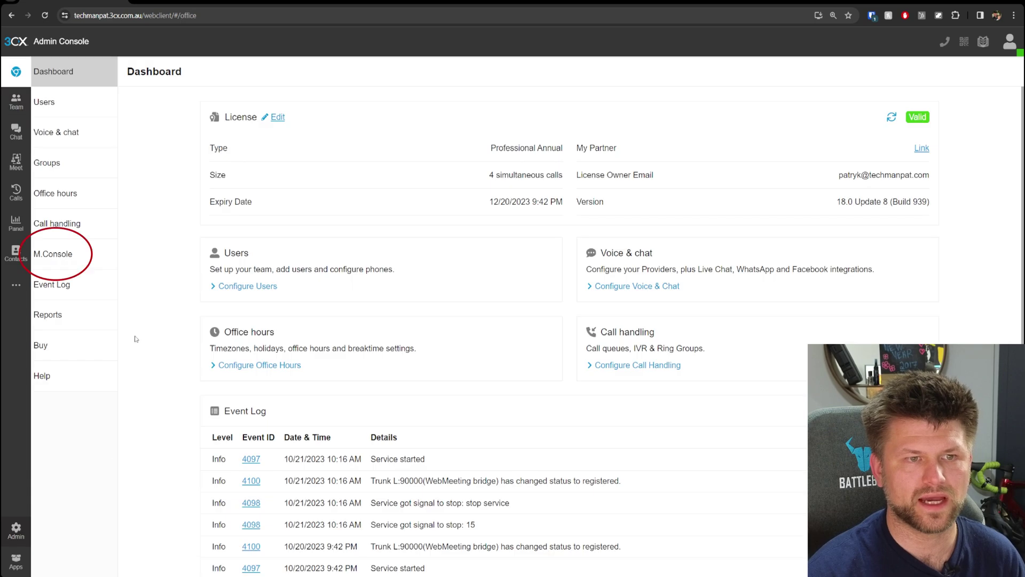
click(56, 256)
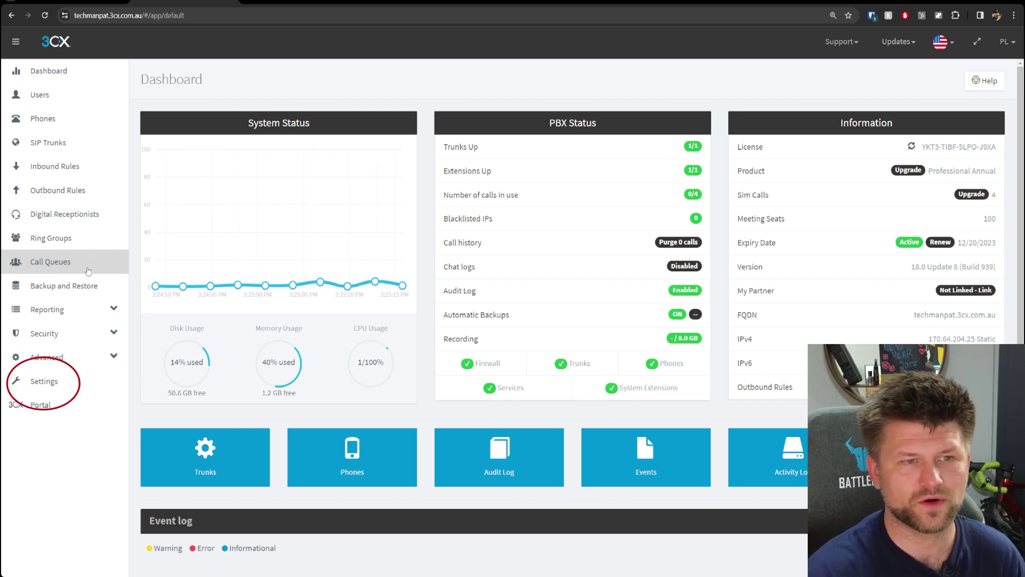
click(59, 381)
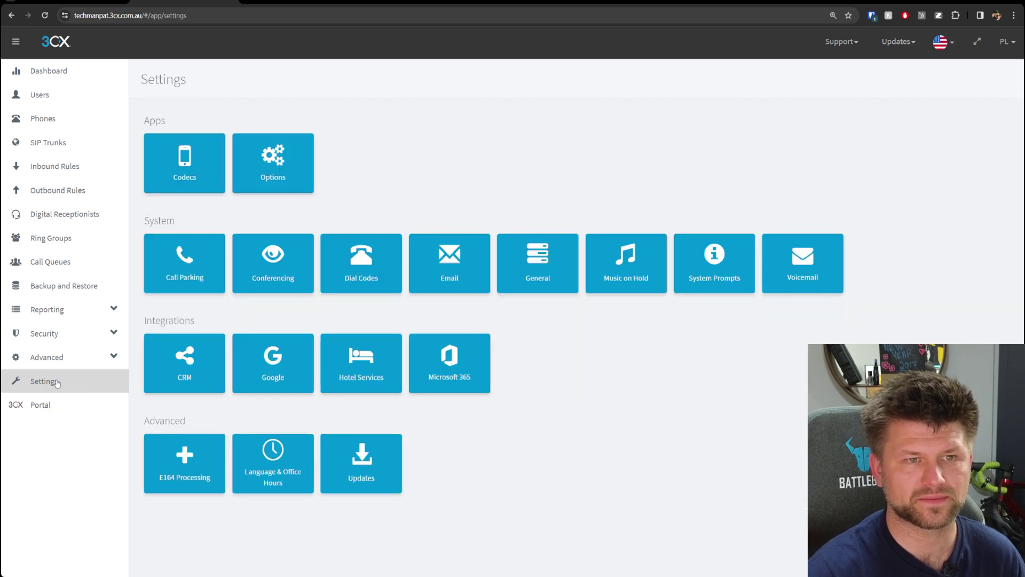
click(447, 367)
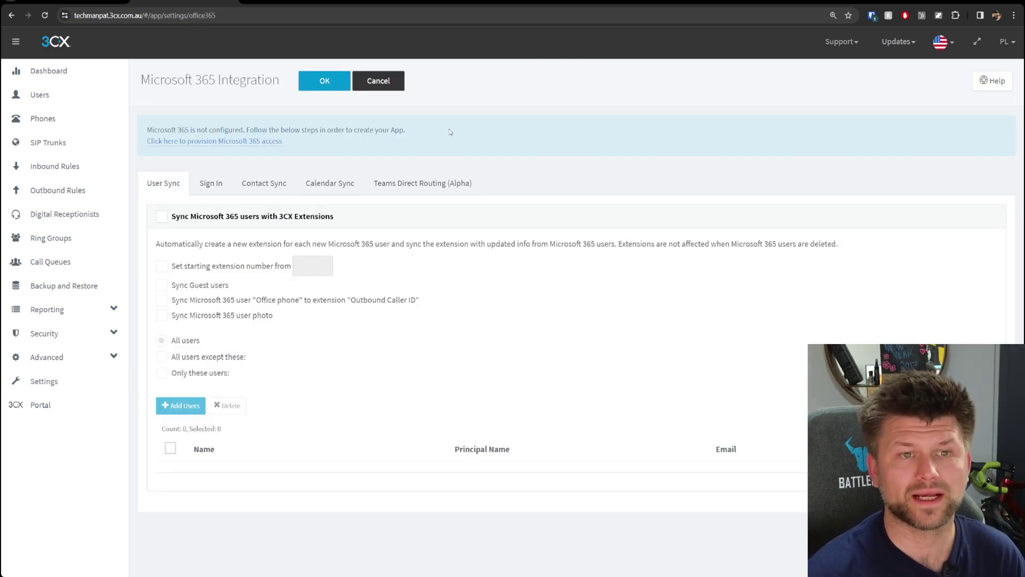
click(255, 141)
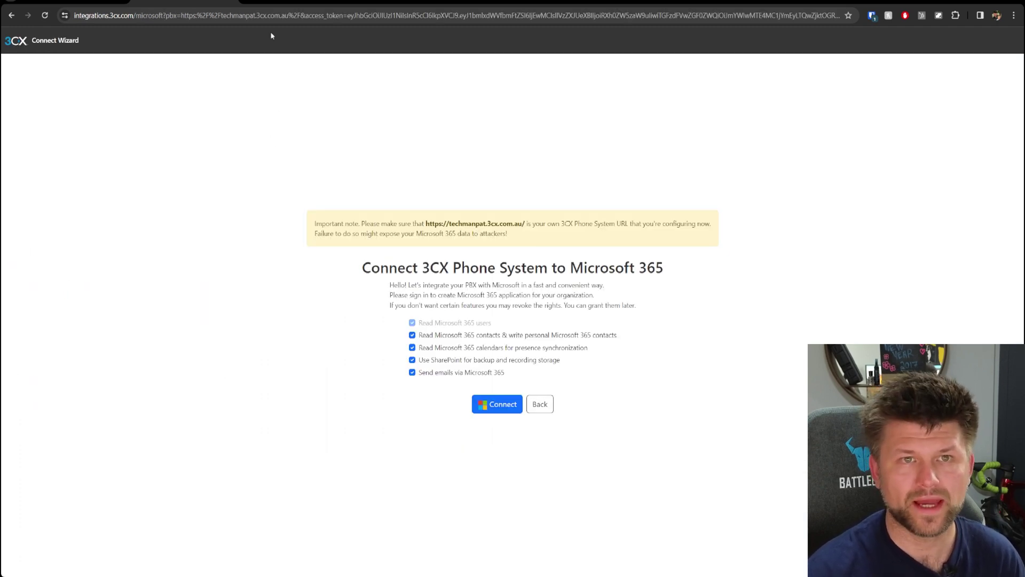
- Review the requested Microsoft 365 permissions in the 3CX Connect Wizard and connect
click(275, 2)
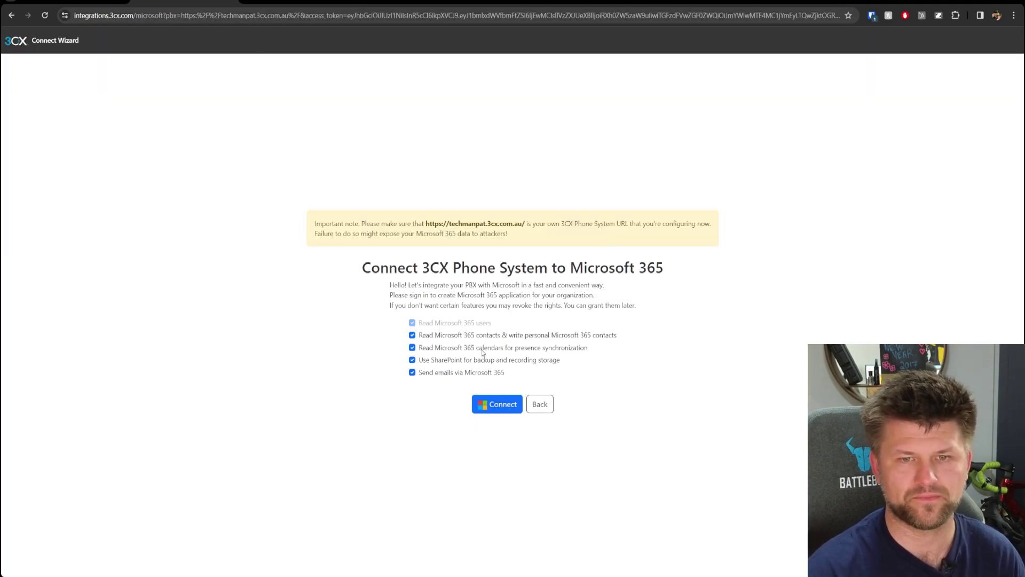
click(495, 404)
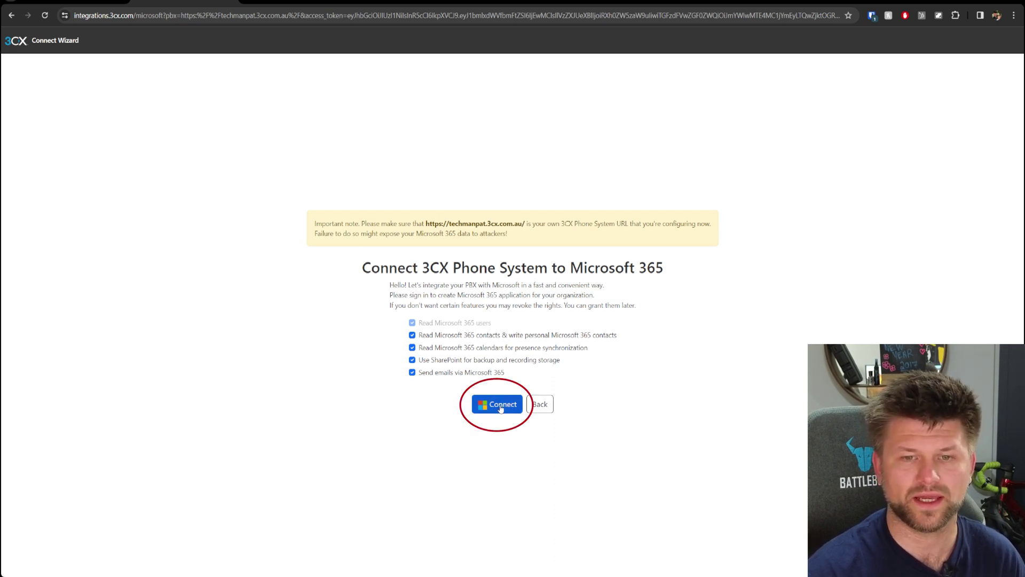
click(501, 406)
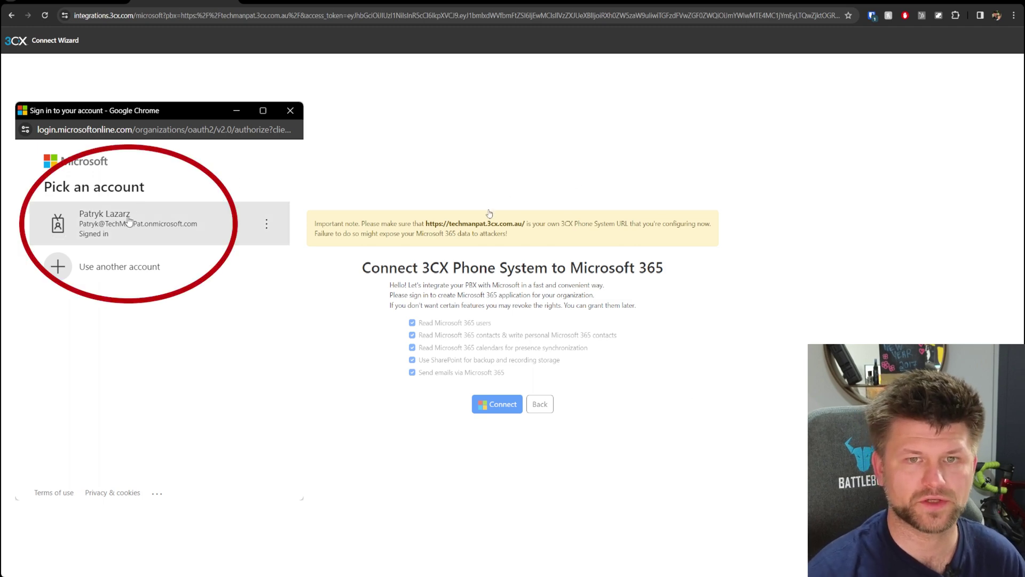
- Sign in with the existing admin account, consent on behalf of the organization, and accept the permissions
click(128, 220)
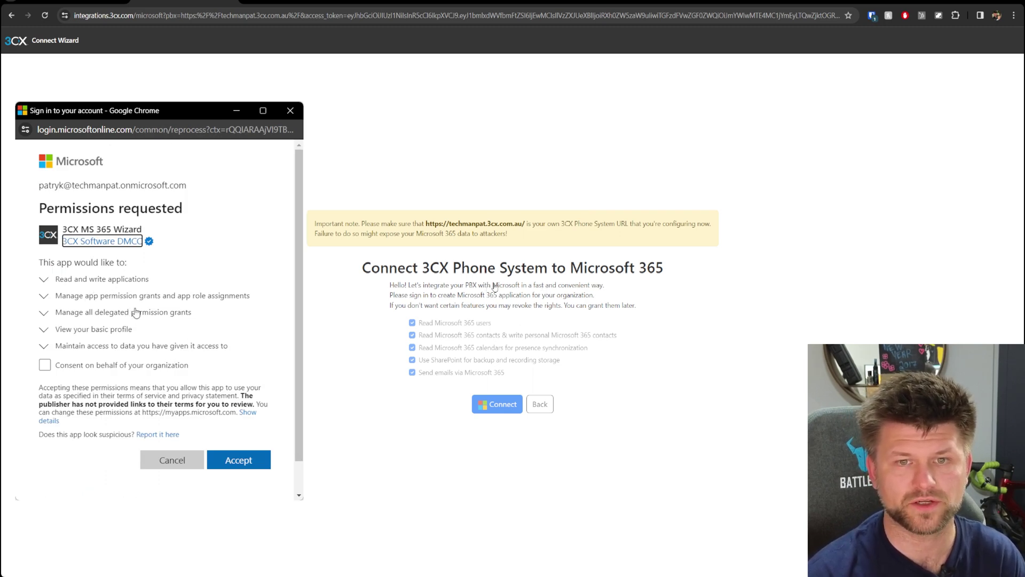
click(45, 365)
scroll(182, 371, down, 2)
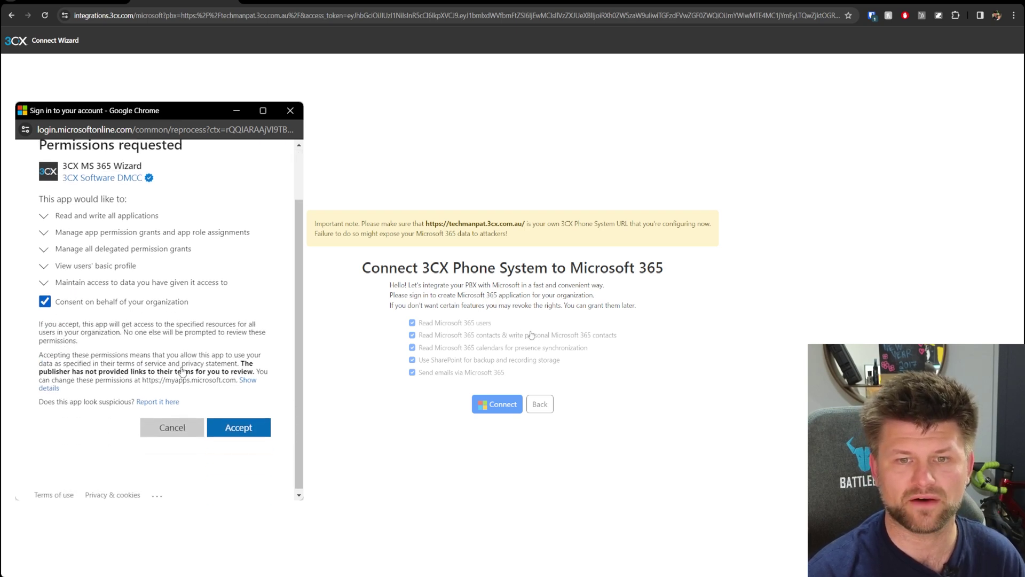
click(251, 430)
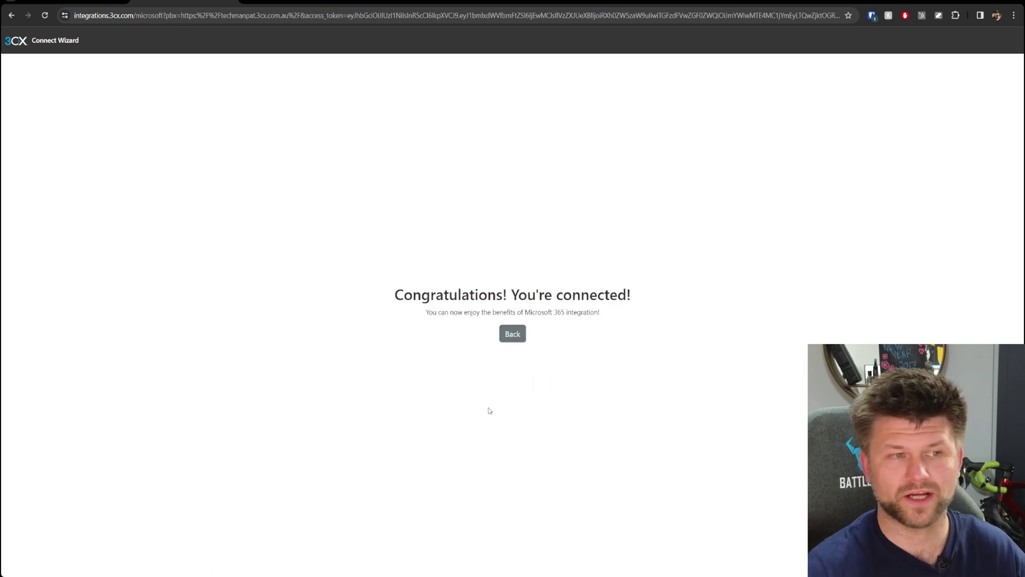
click(517, 339)
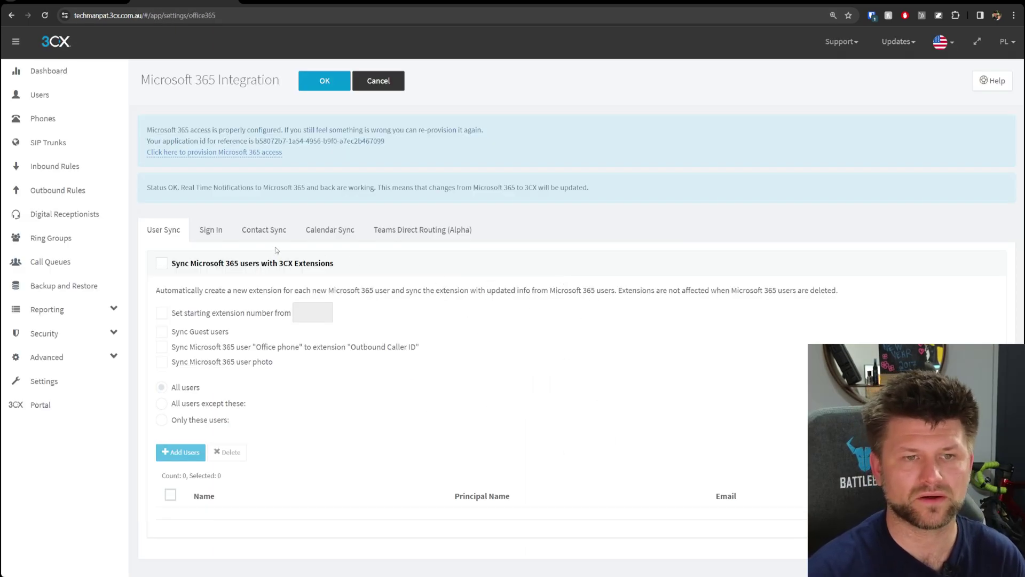
- Enable user sync with office phone as outbound caller ID and user photos, leaving starting extension off
click(161, 264)
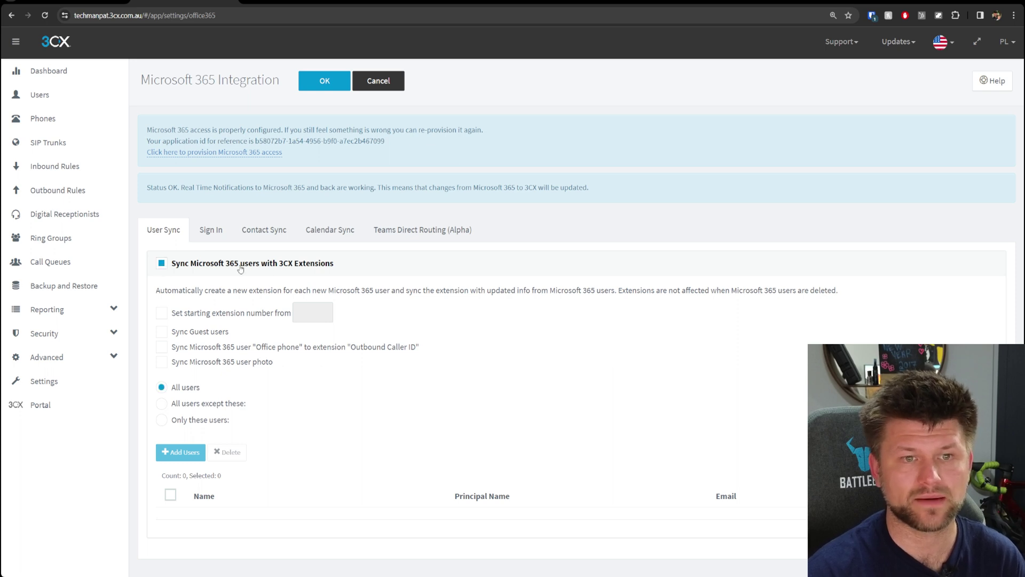
click(163, 348)
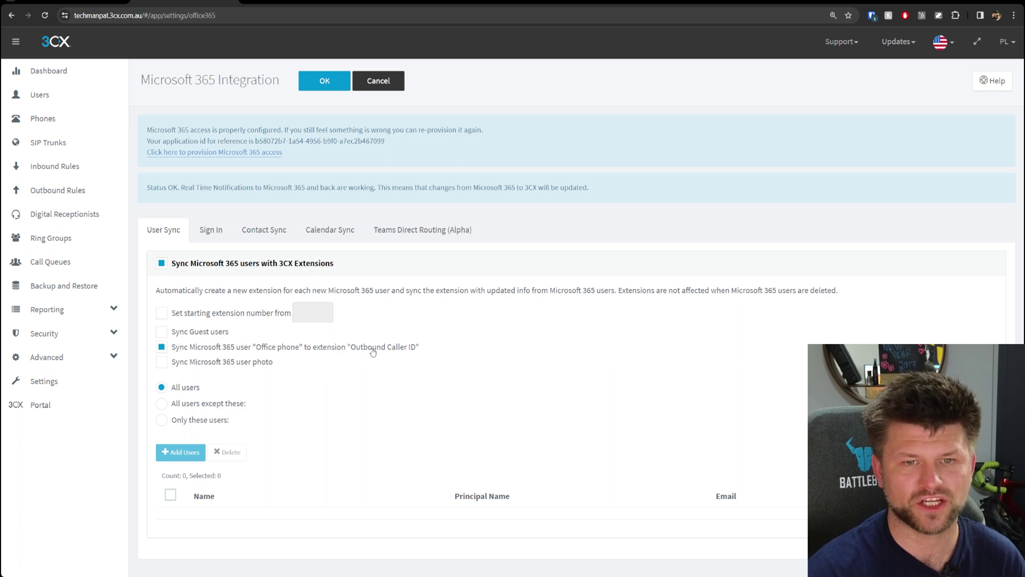
click(161, 363)
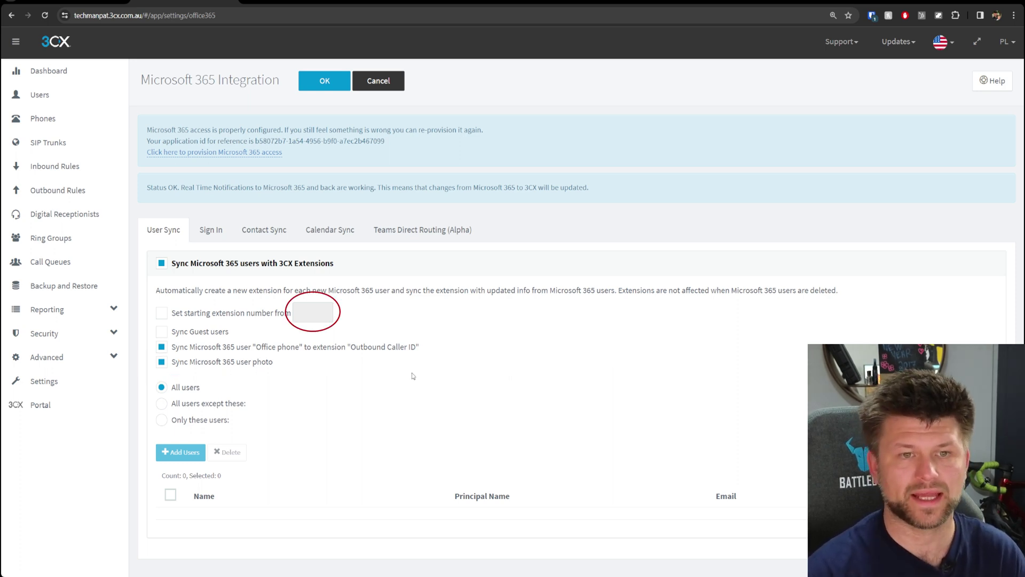
click(167, 314)
click(300, 313)
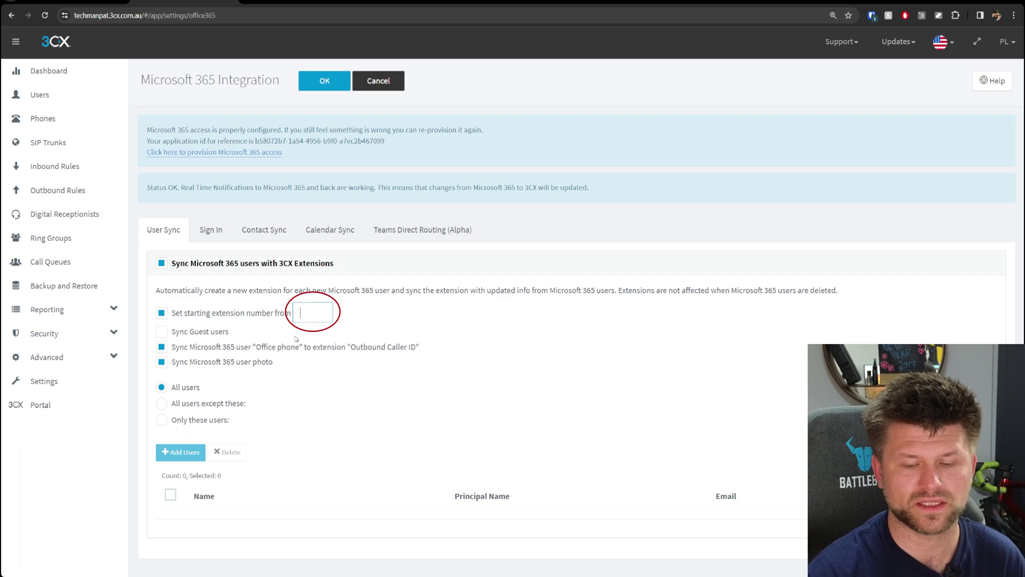
text(22)
key(BackSpace)
key(BackSpace)
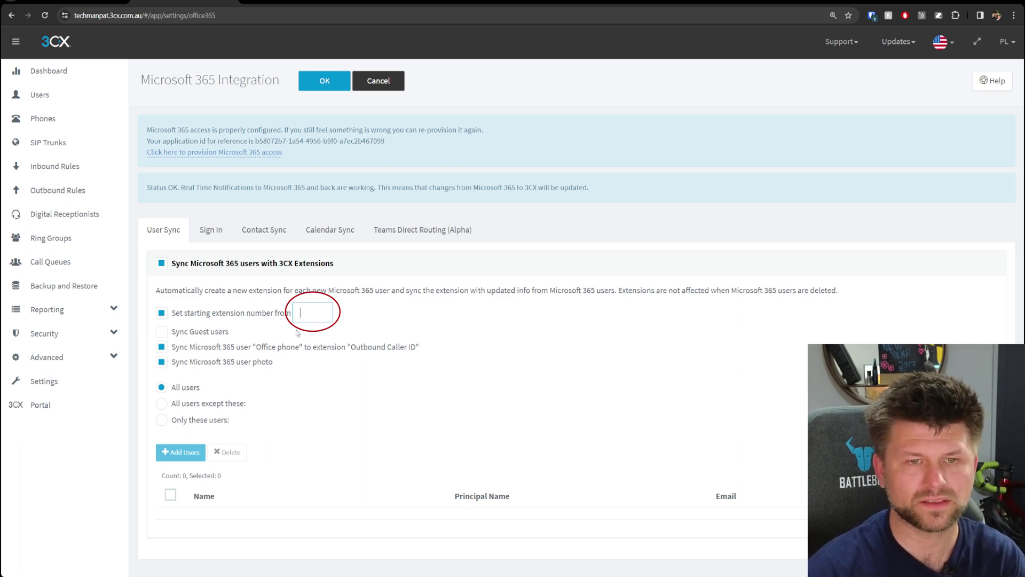
click(162, 314)
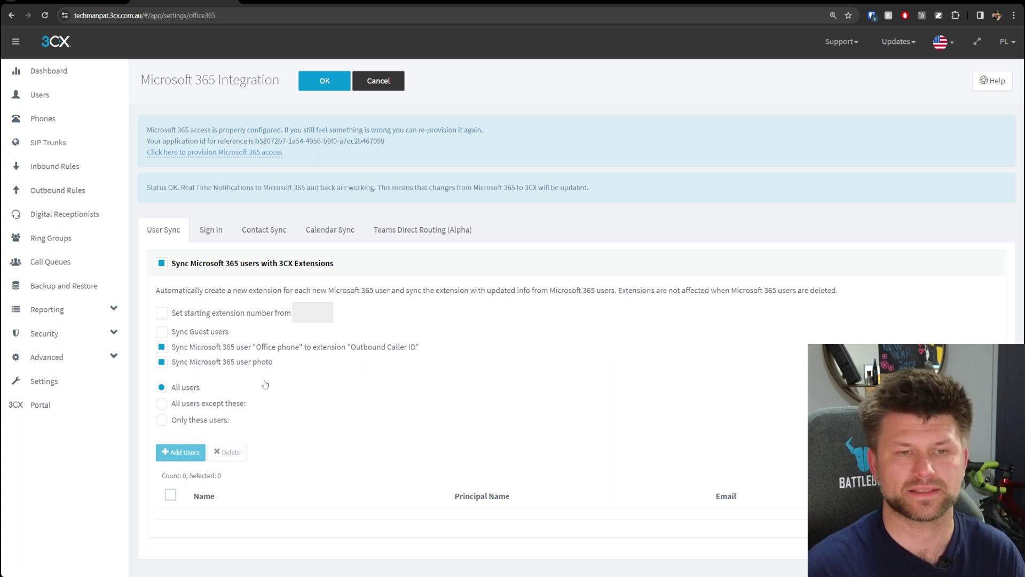
click(212, 235)
- Enable administrator sign-in via Microsoft 365 and add the single listed user as administrator
scroll(310, 309, down, 2)
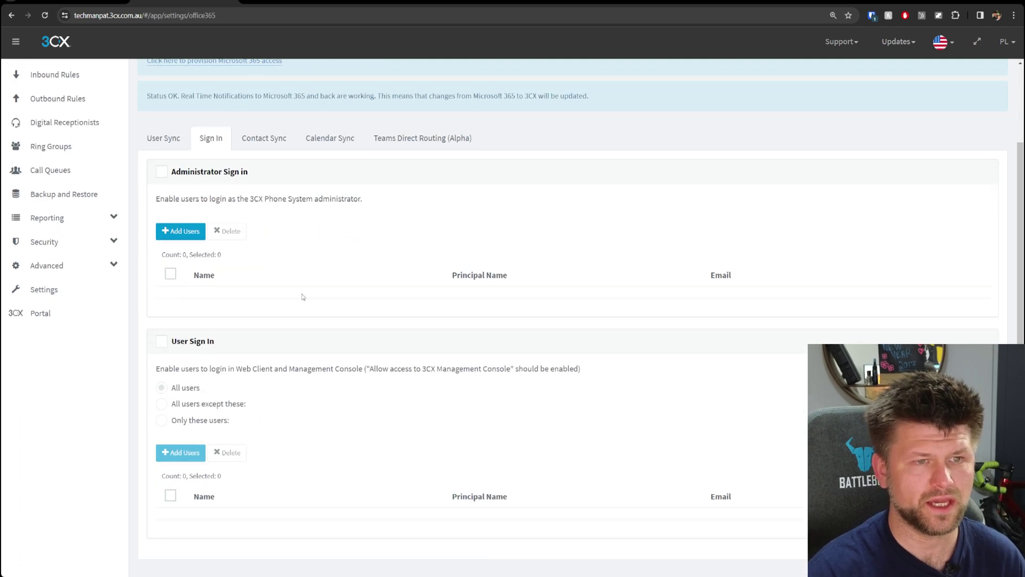
click(162, 172)
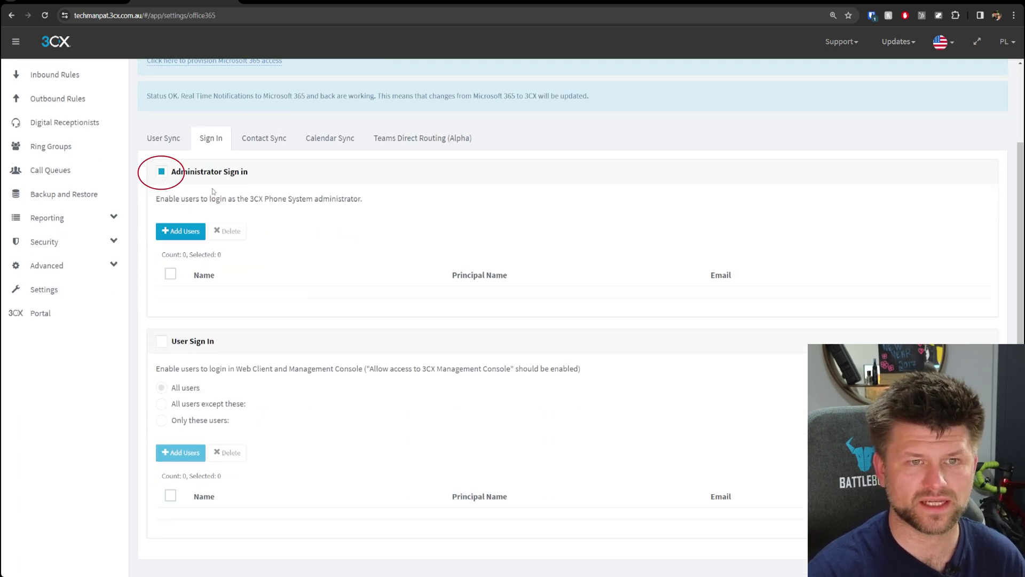
click(187, 235)
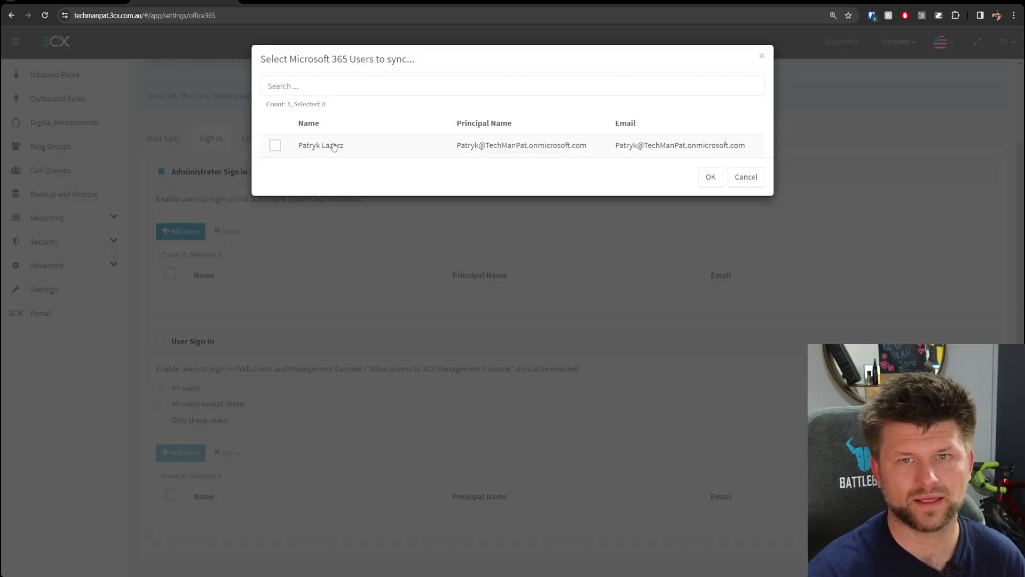
click(274, 147)
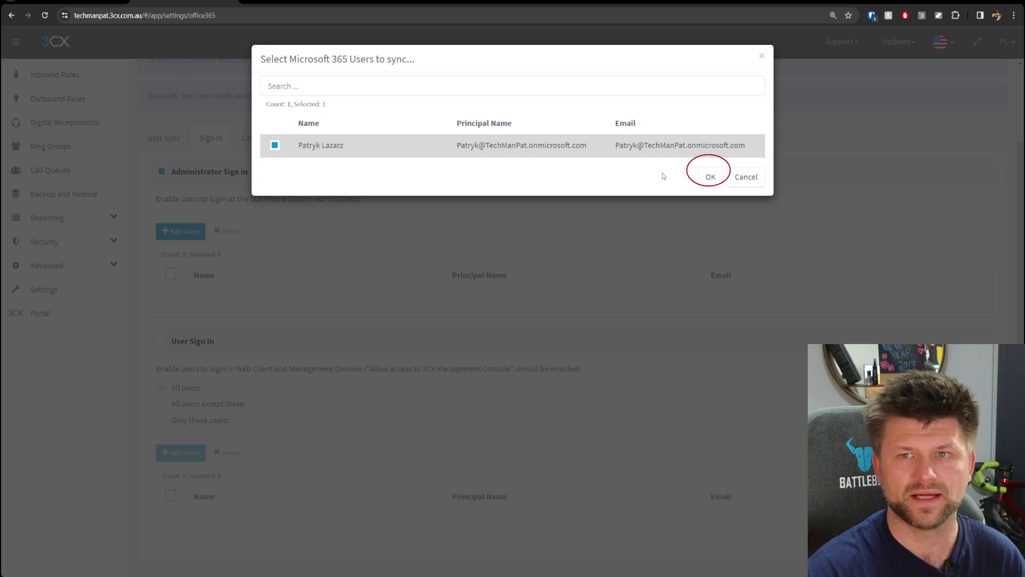
click(711, 177)
- Allow Microsoft 365 sign-in for all users
scroll(251, 335, down, 1)
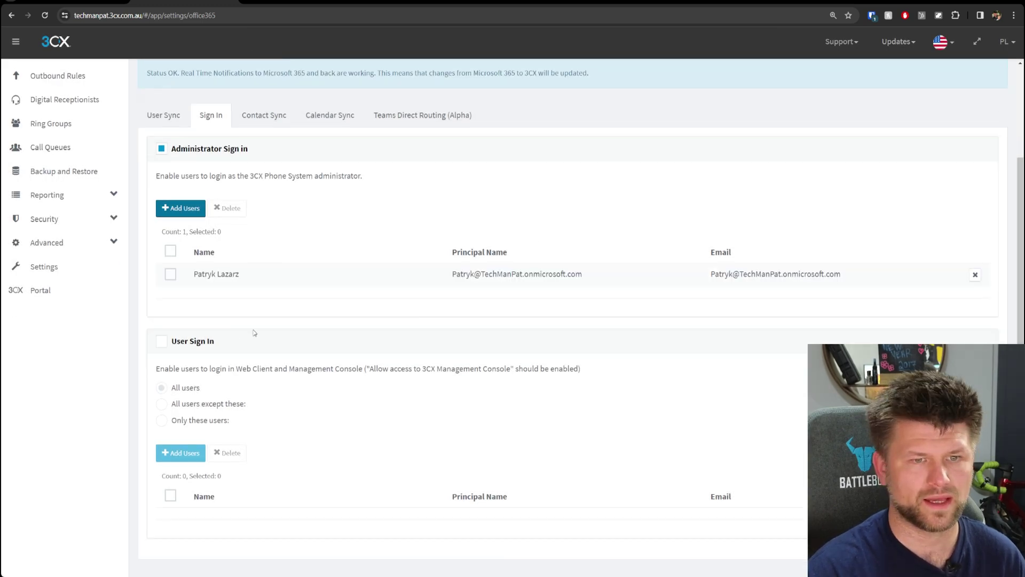
click(161, 345)
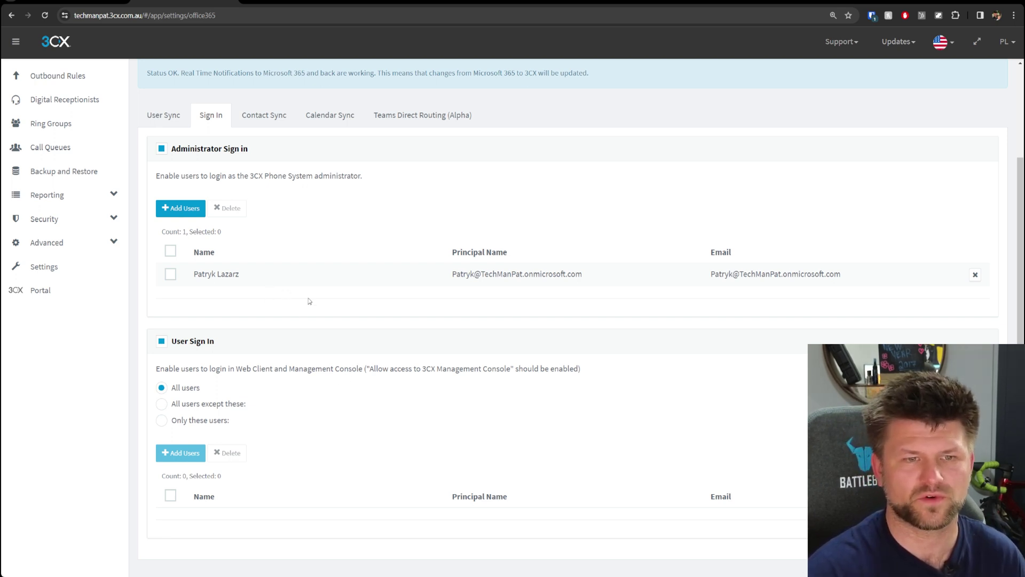
click(267, 124)
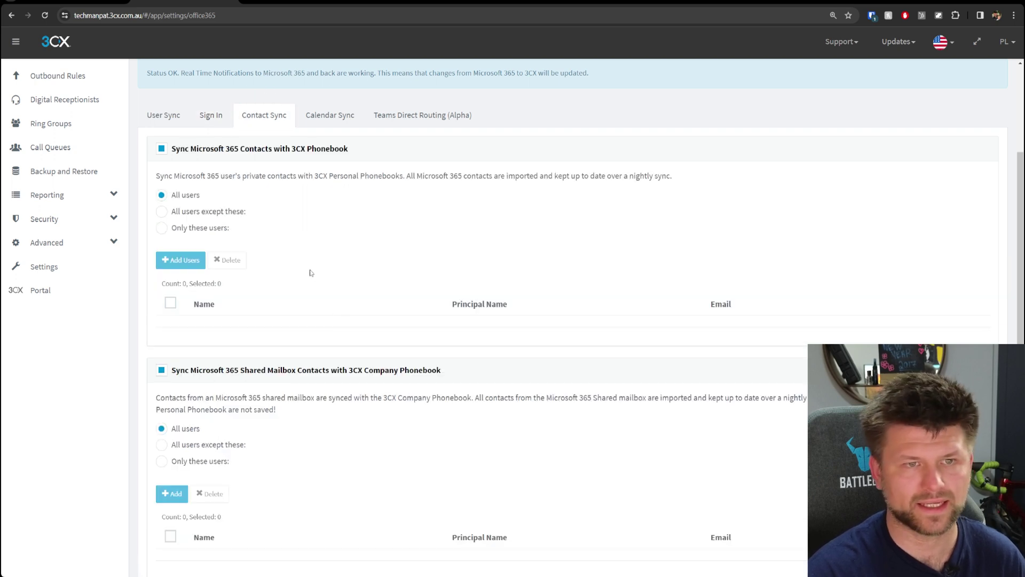
- Confirm contact sync and calendar-to-status sync for all users, then save the integration settings with OK
click(166, 154)
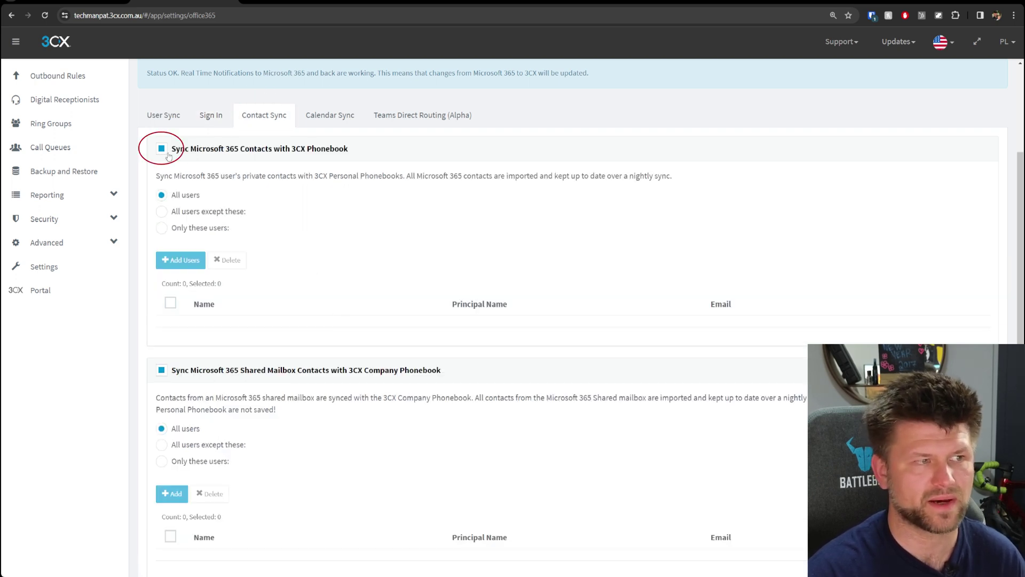
click(162, 370)
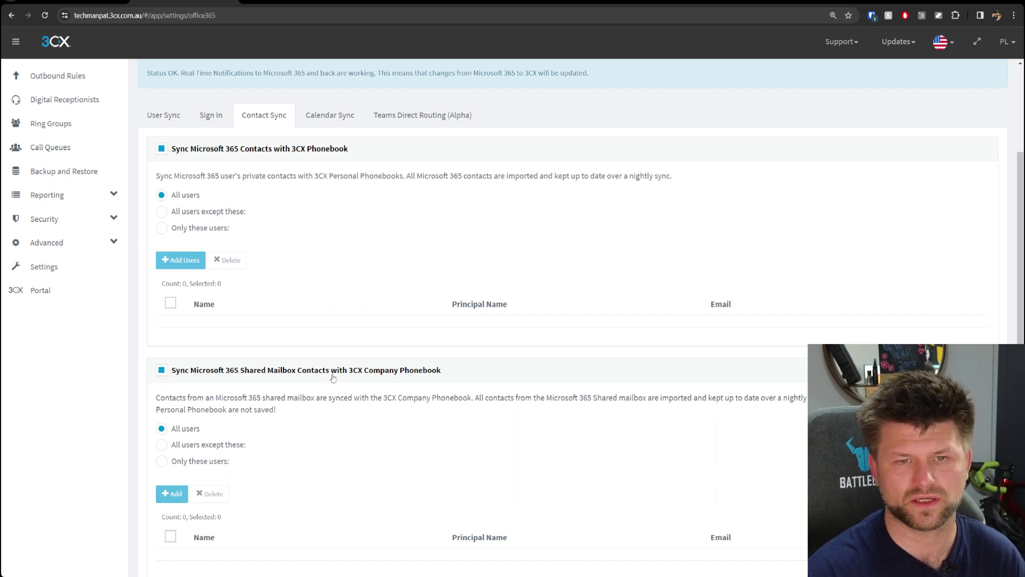
scroll(334, 376, down, 1)
click(329, 75)
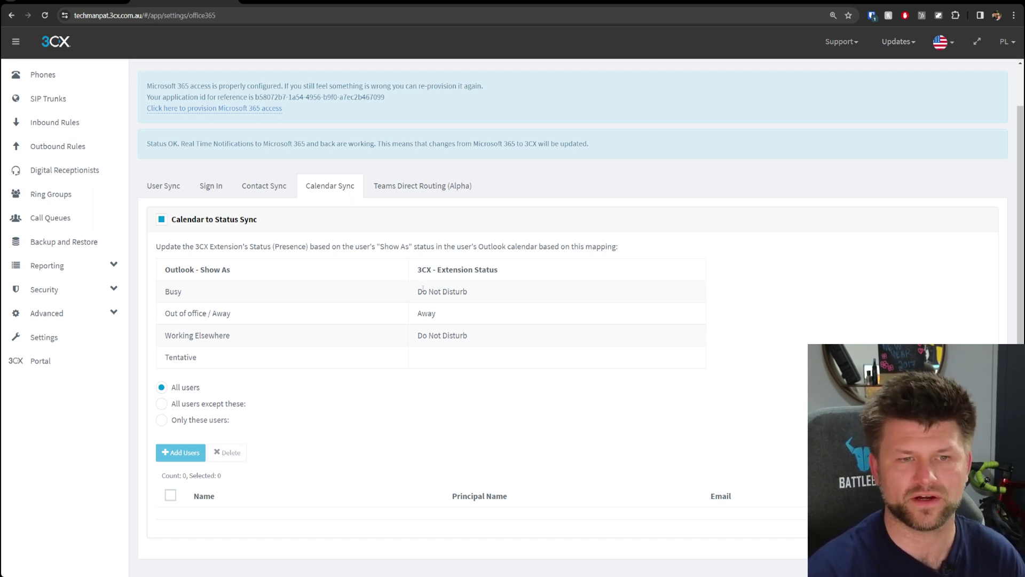
scroll(508, 189, up, 2)
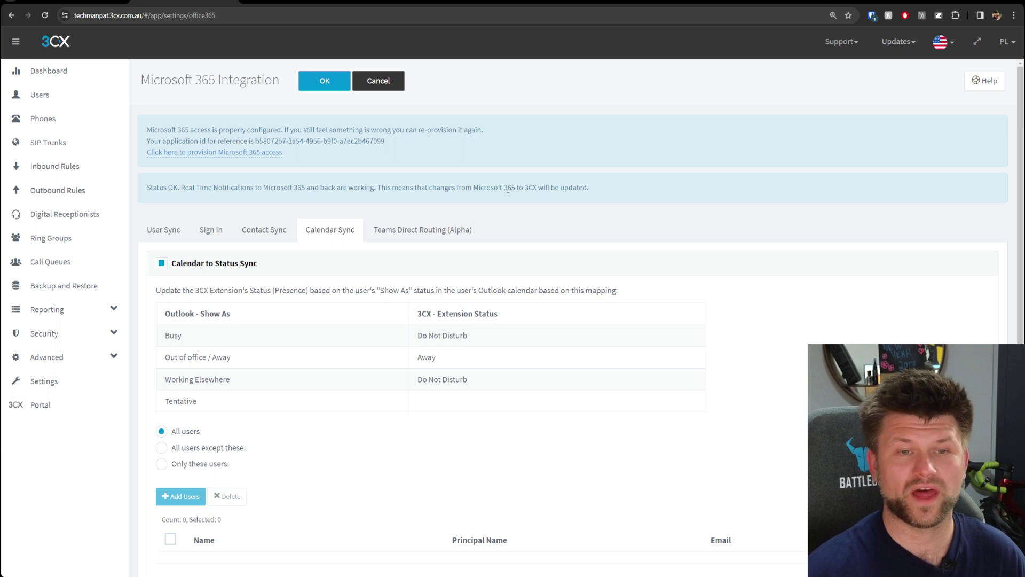
click(323, 81)
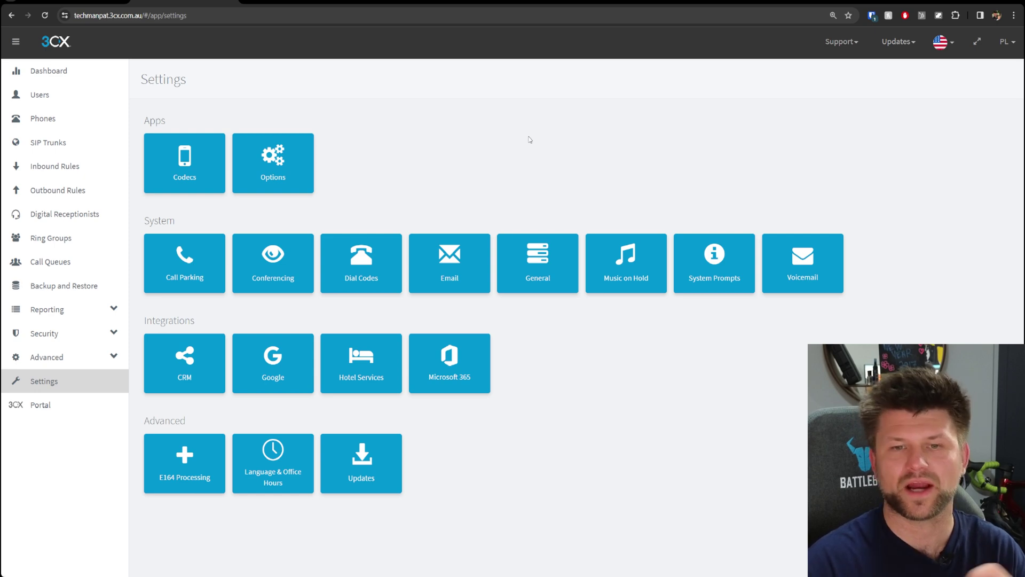
- Open the Users list to see extension 101 synced from Microsoft 365 beside extension 100
click(53, 94)
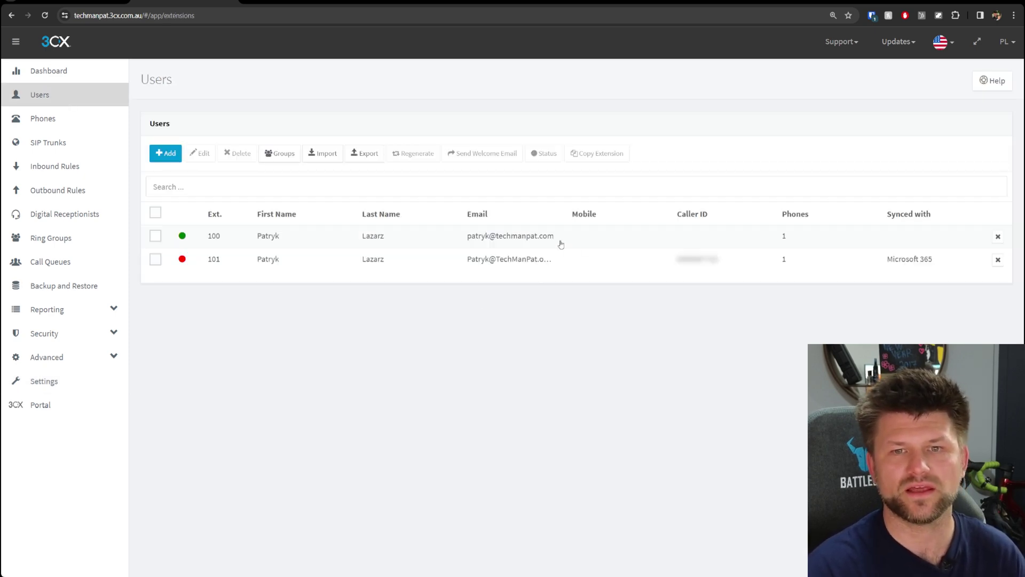